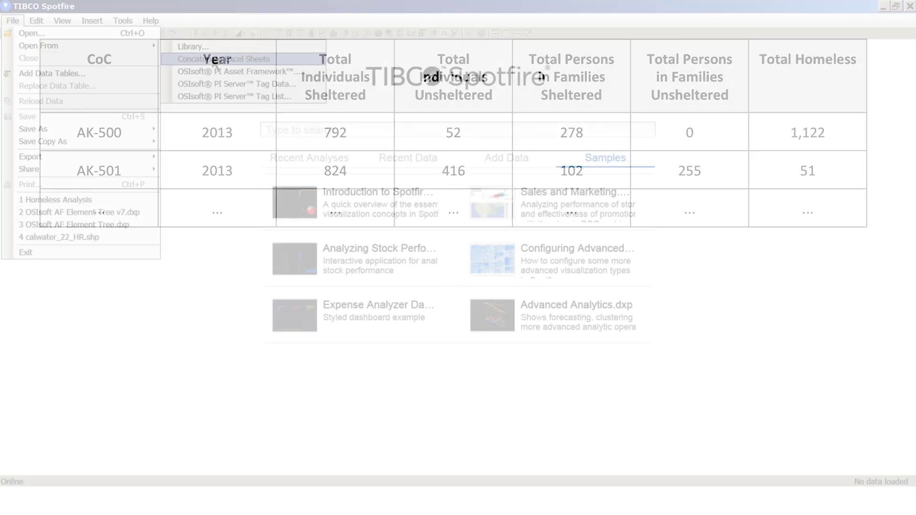
- Concatenate all seven yearly sheets of 2007-2013-PIT-Counts-by-CoC.xlsx, naming the sheet column Year
click(211, 54)
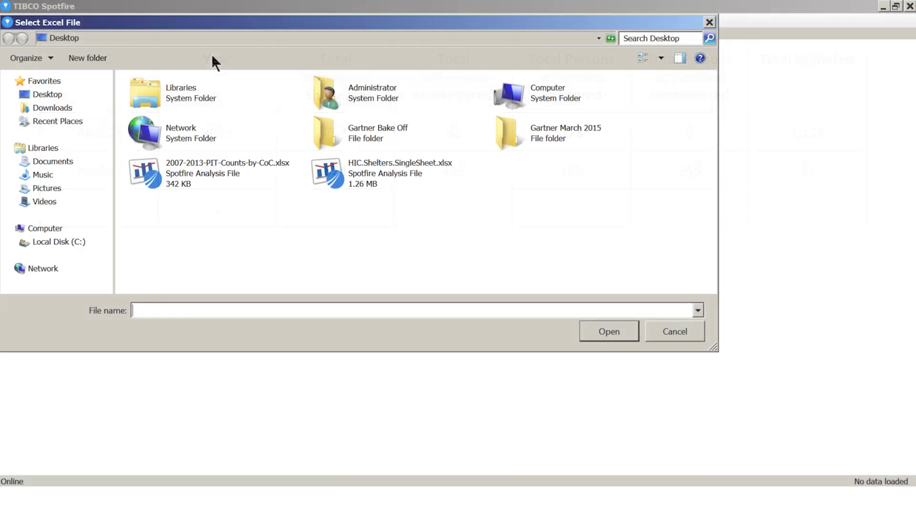
click(217, 166)
click(617, 330)
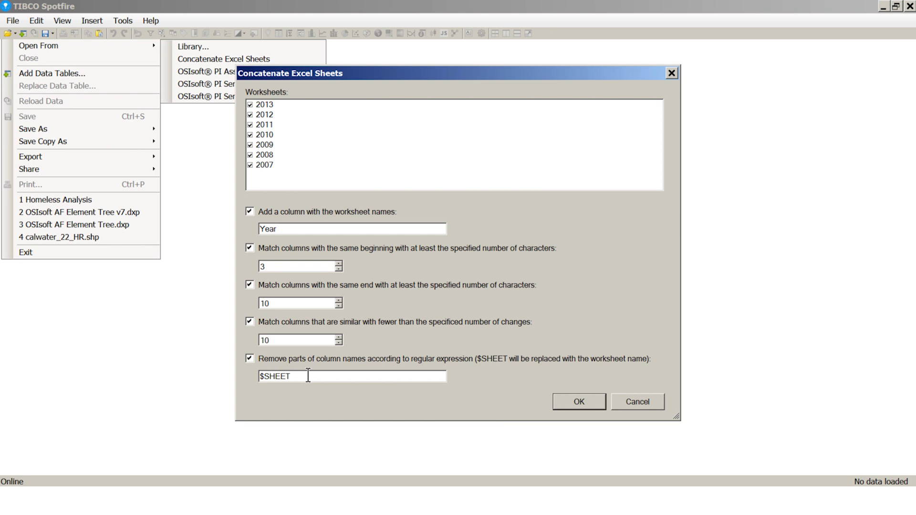
click(574, 402)
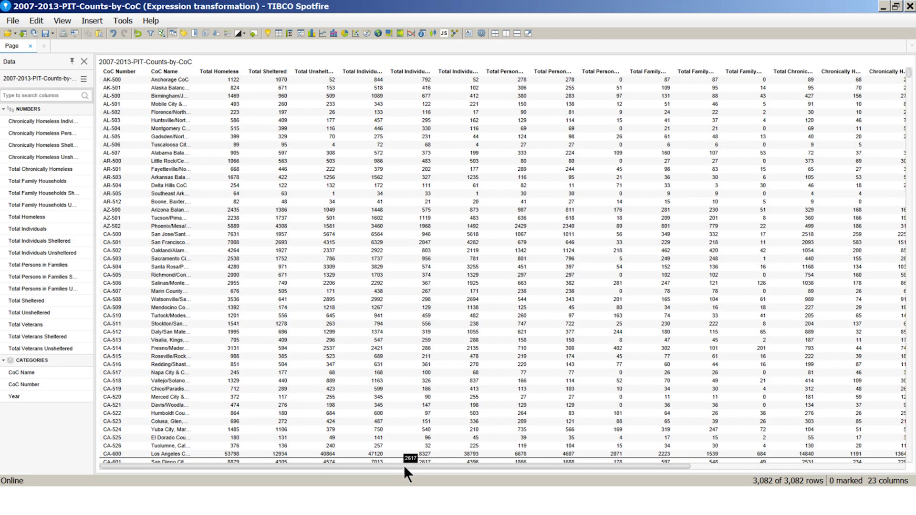
- Scroll the 3,082-row table right and down to check the Year column values
drag(401, 466, 620, 466)
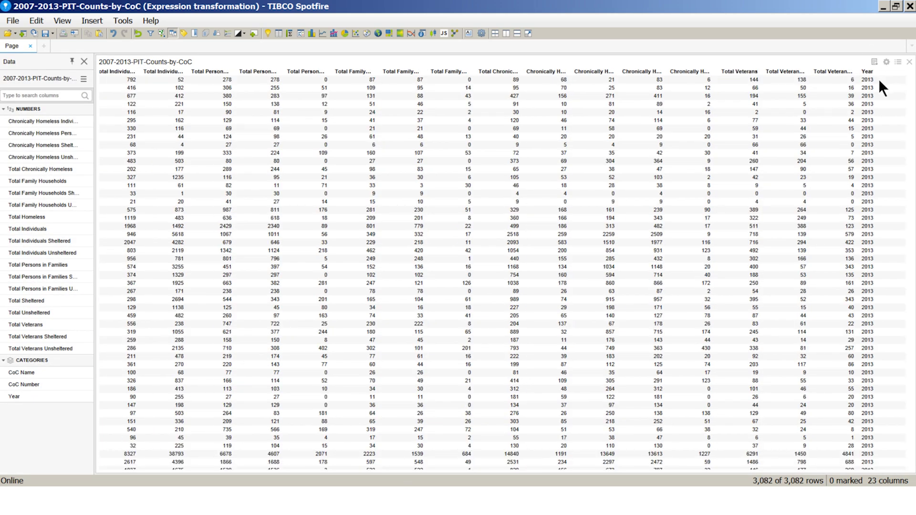
drag(909, 73, 906, 262)
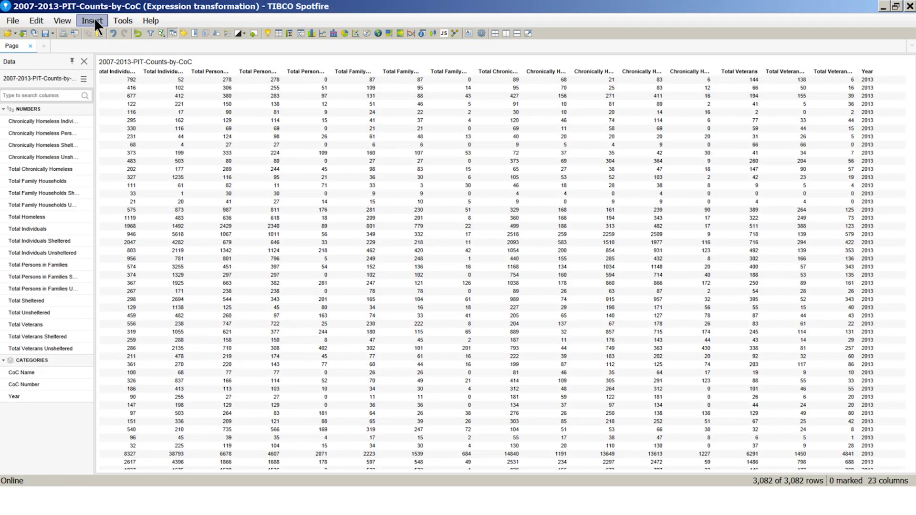
- Add an Unpivot transformation passing through CoC Number, CoC Name and Year
click(92, 20)
click(159, 201)
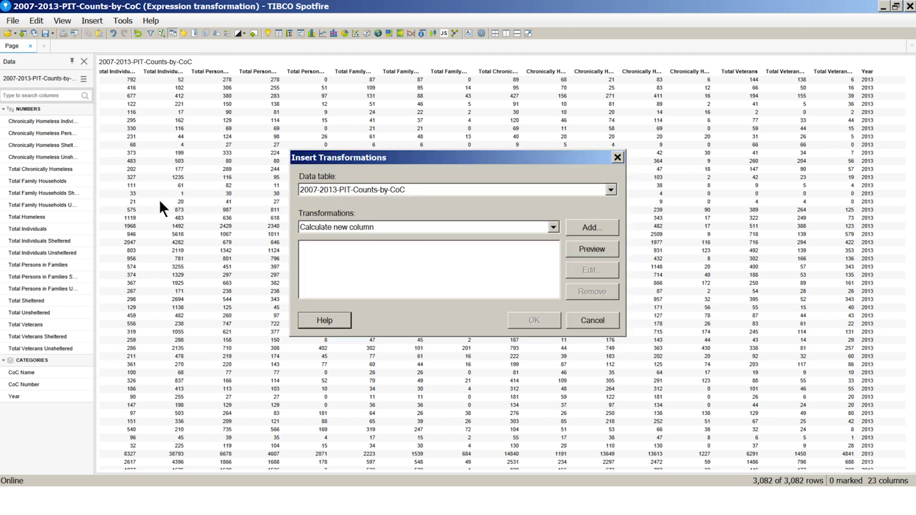
click(552, 227)
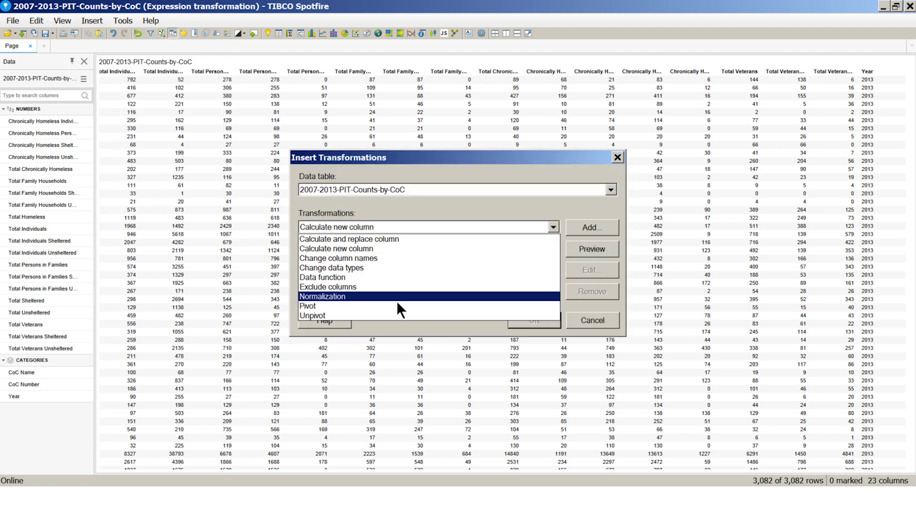
click(400, 317)
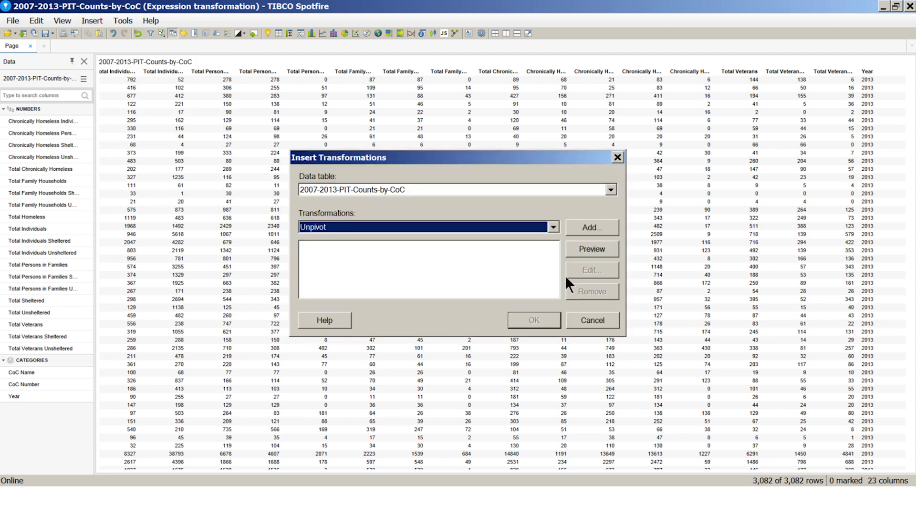
click(591, 224)
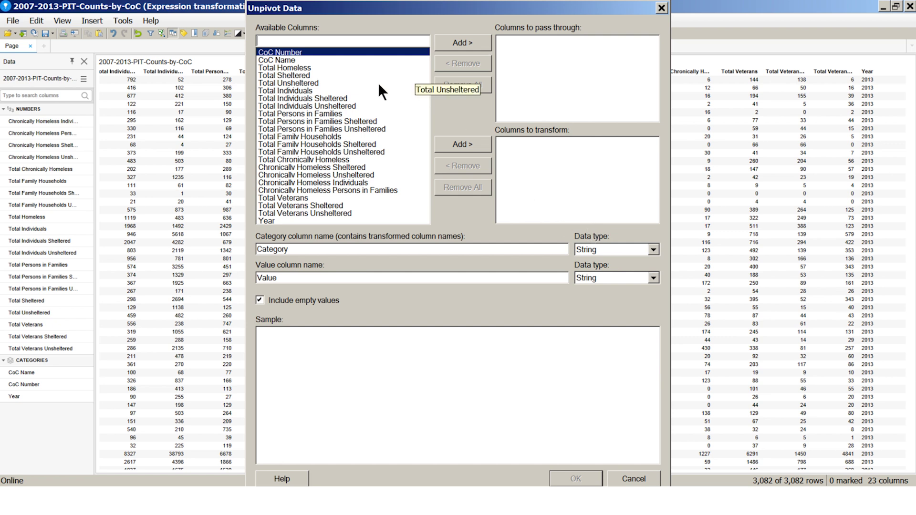
click(463, 39)
click(464, 40)
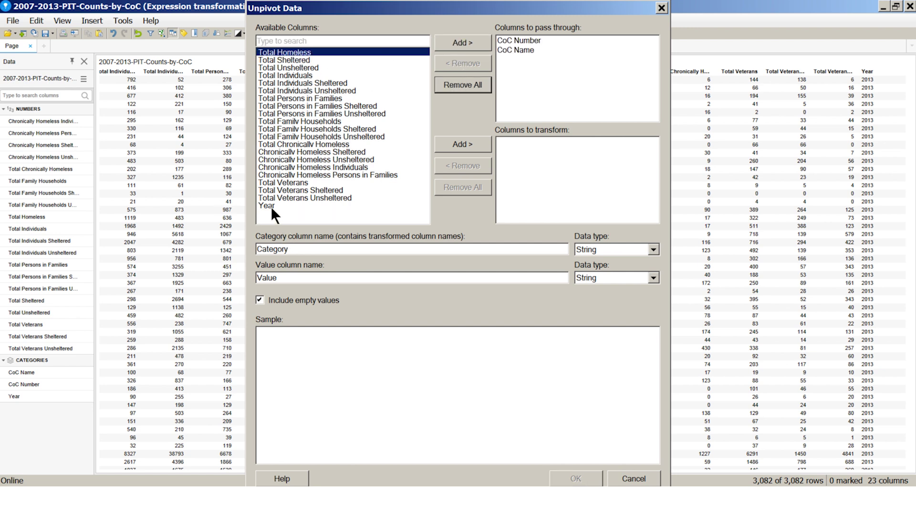
click(270, 206)
click(463, 43)
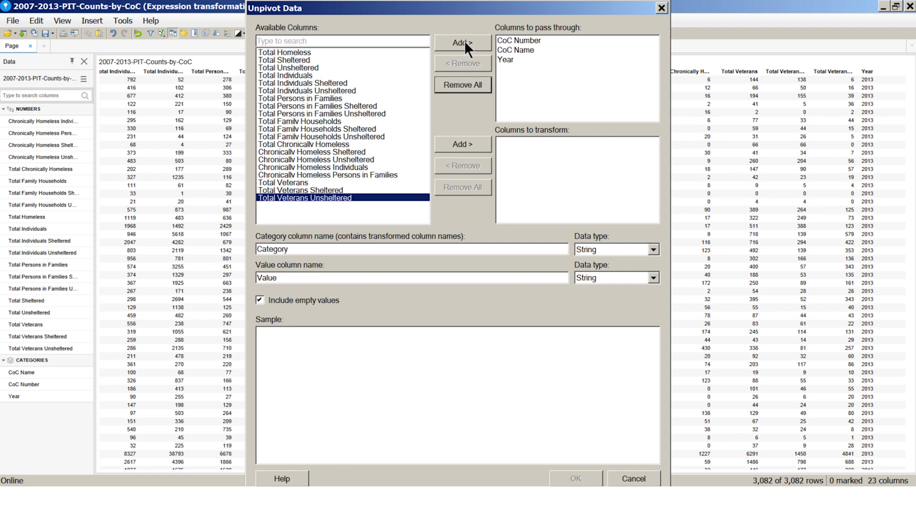
- Unpivot the four sheltered/unsheltered individual and family totals into a value column named Homeless
click(345, 82)
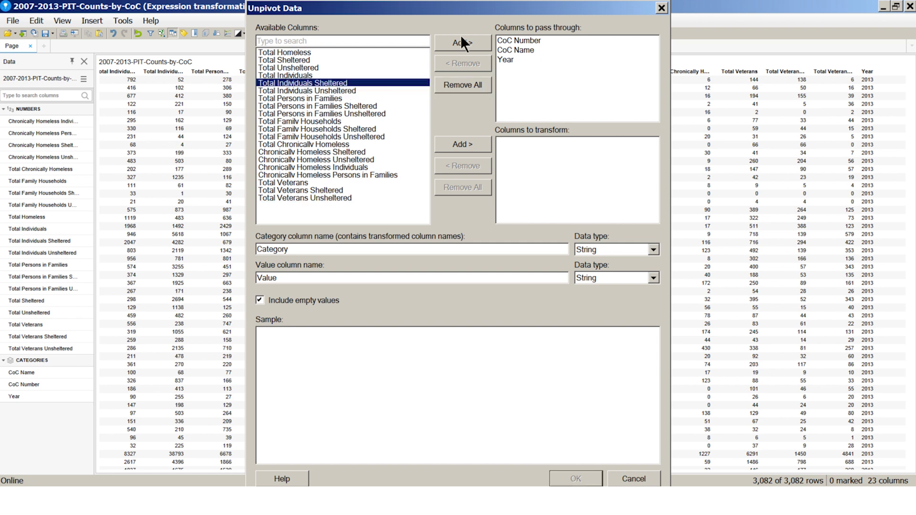
click(459, 145)
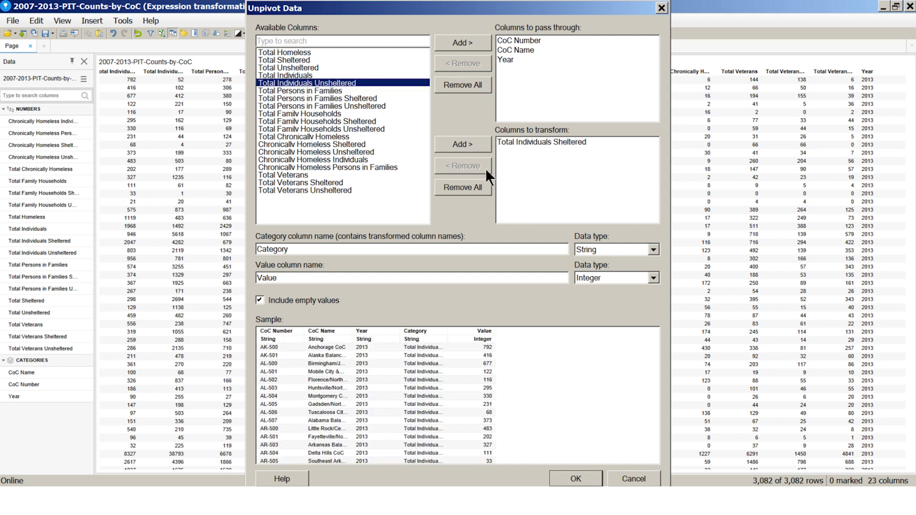
click(474, 144)
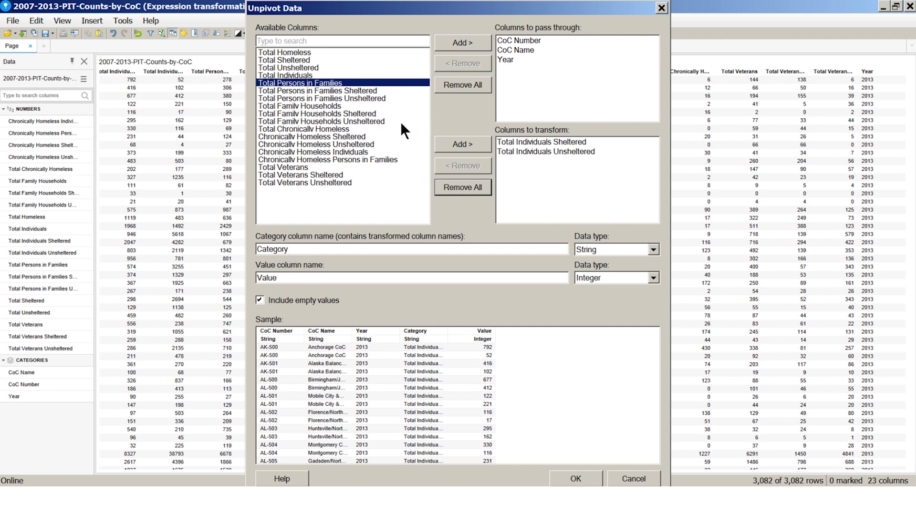
click(371, 90)
click(456, 143)
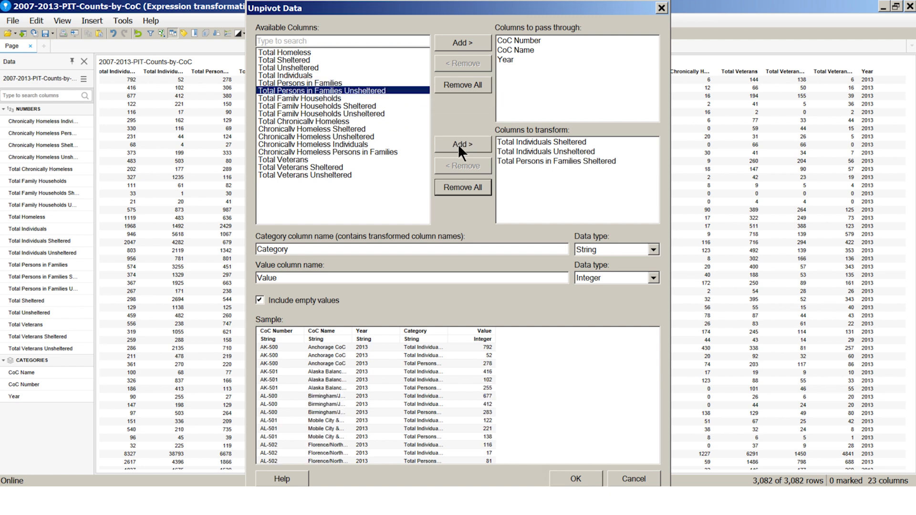
click(458, 144)
click(281, 279)
drag(281, 279, 227, 277)
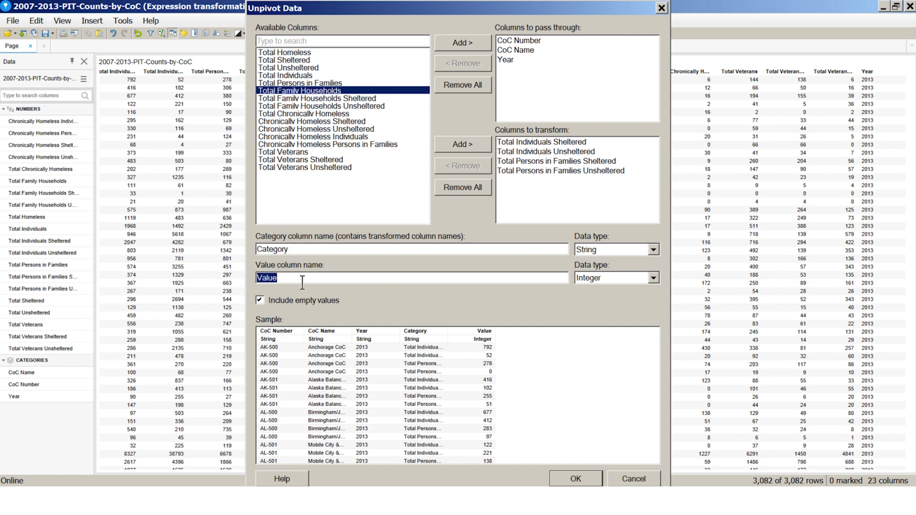
text(Homeless)
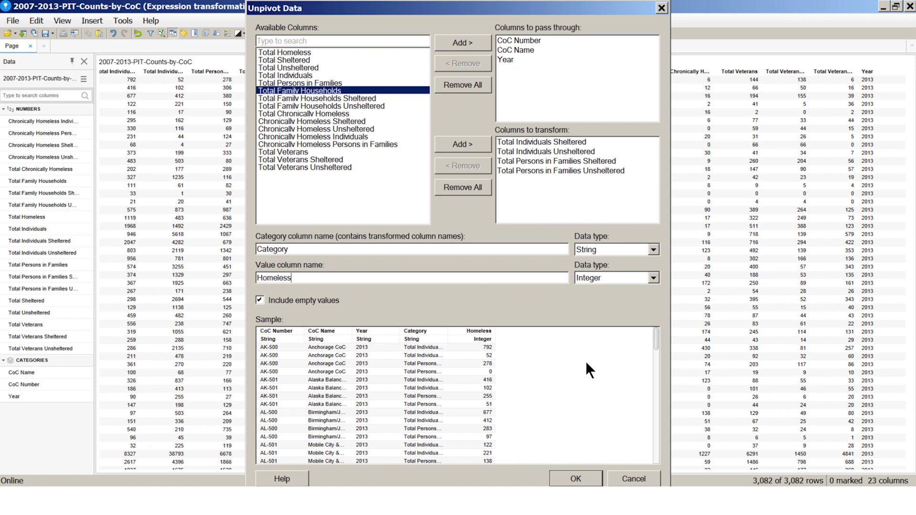
click(578, 478)
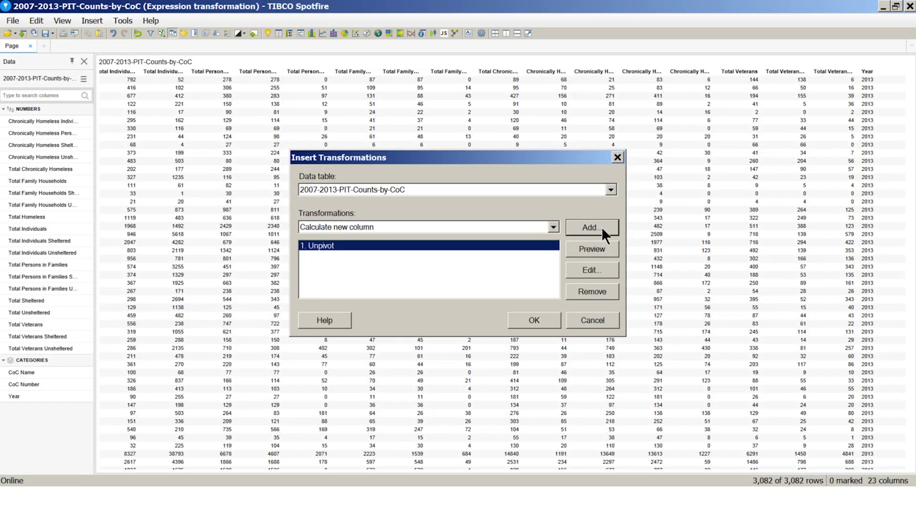
- Add a Family Situation calculated column from the recent Individuals/Families case expression
click(592, 227)
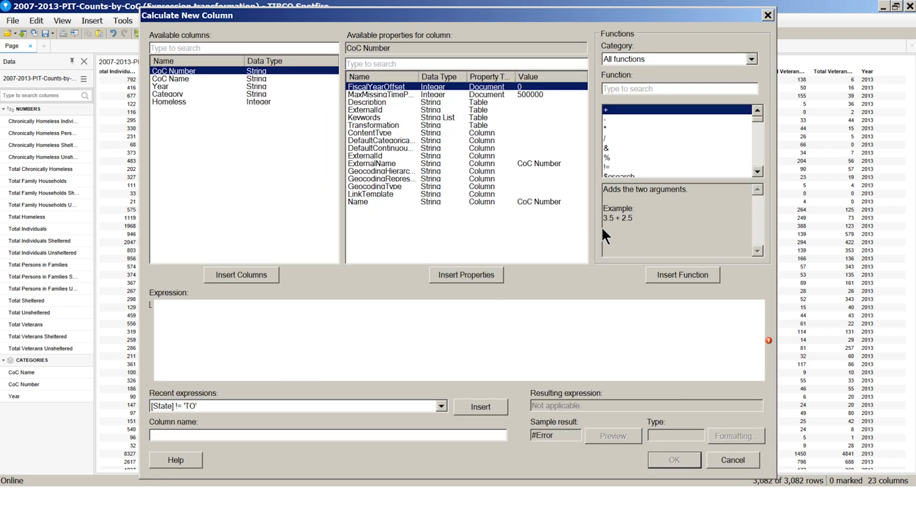
click(441, 406)
click(476, 424)
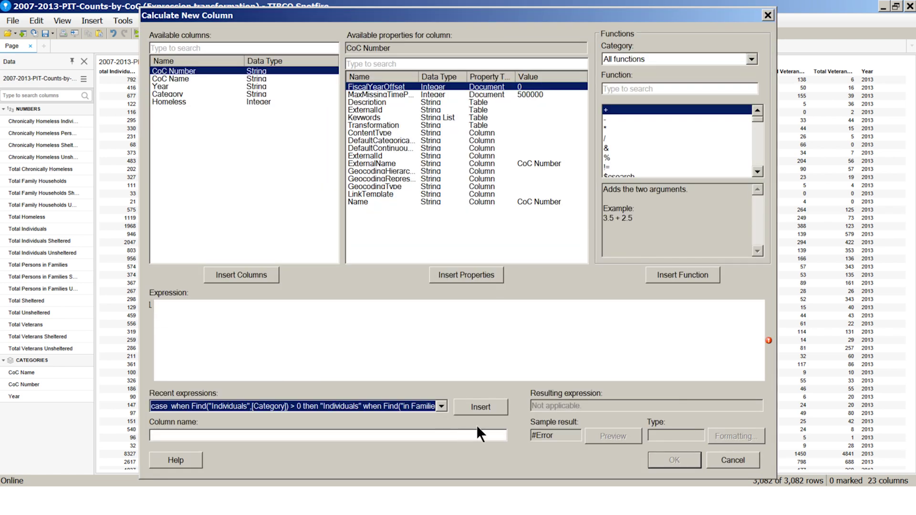
click(480, 406)
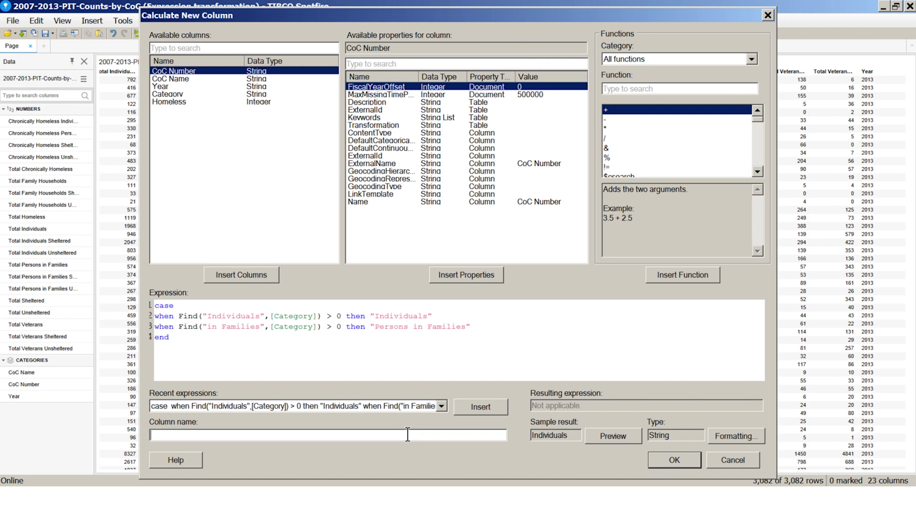
text(Family Situation)
click(675, 461)
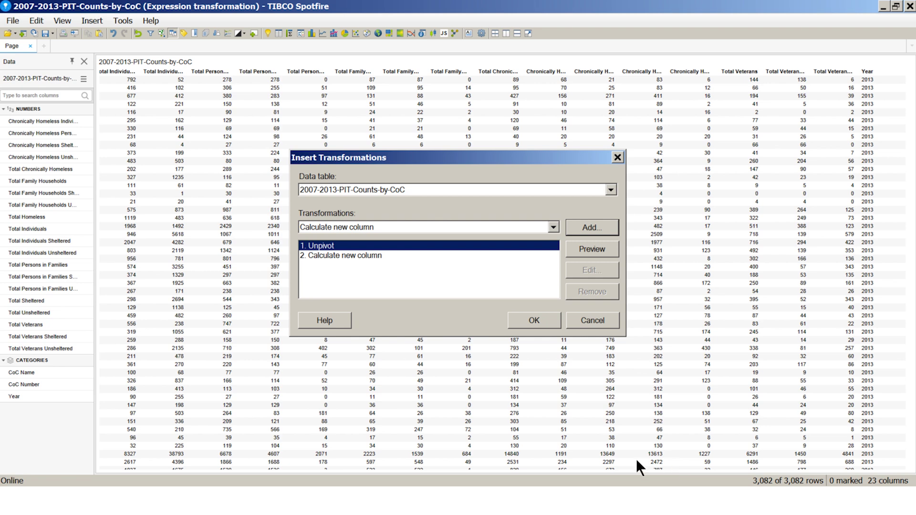
- Add a Shelter Access calculated column from the recent Sheltered/Unsheltered case expression
click(588, 223)
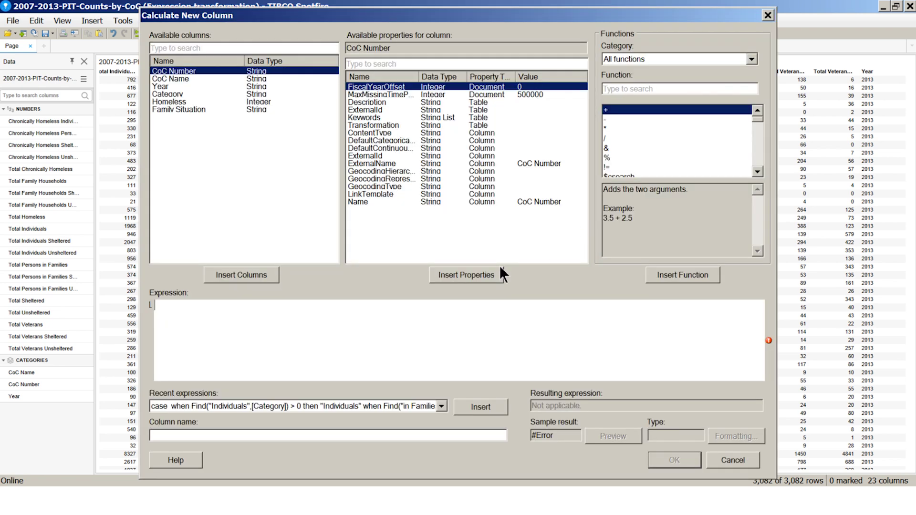
click(441, 406)
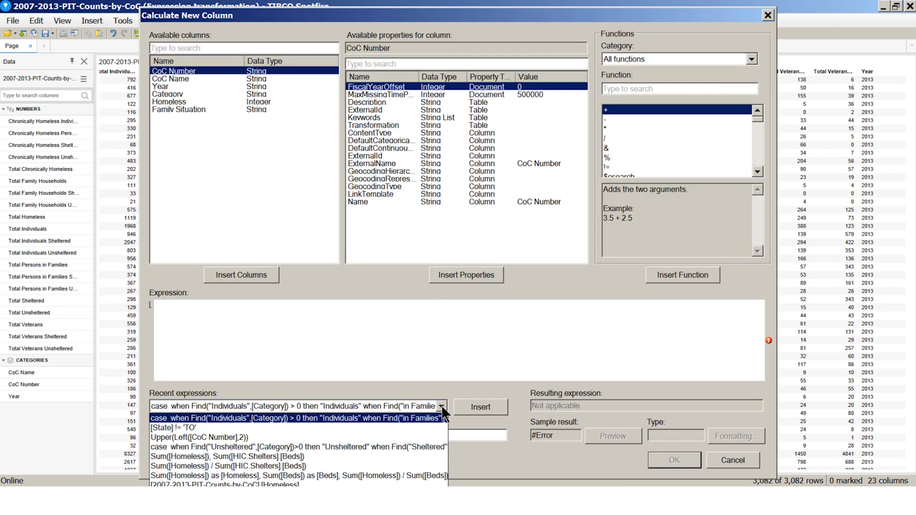
click(408, 448)
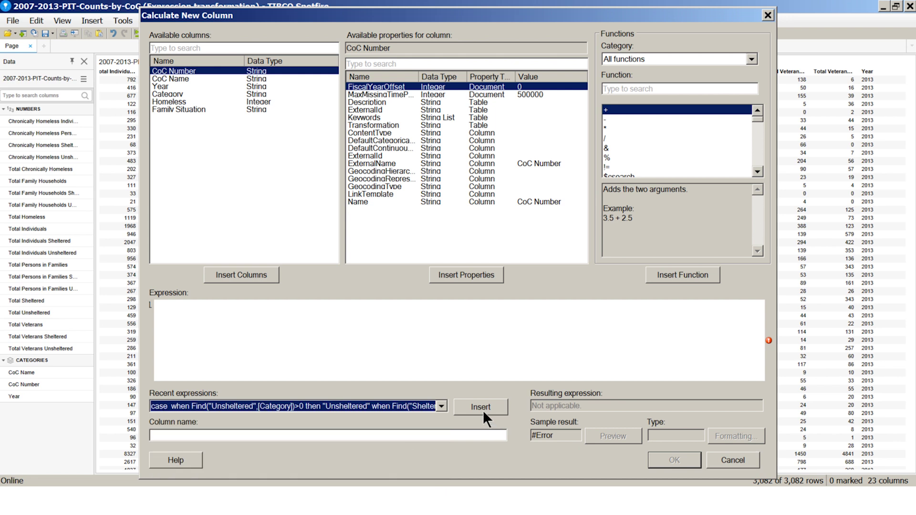
click(480, 407)
click(384, 435)
text(Shelte)
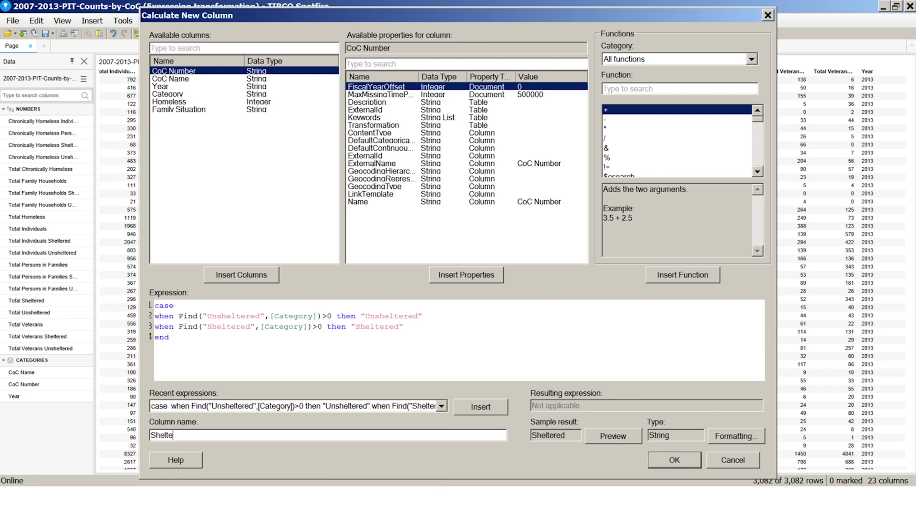
text(r Access)
click(665, 458)
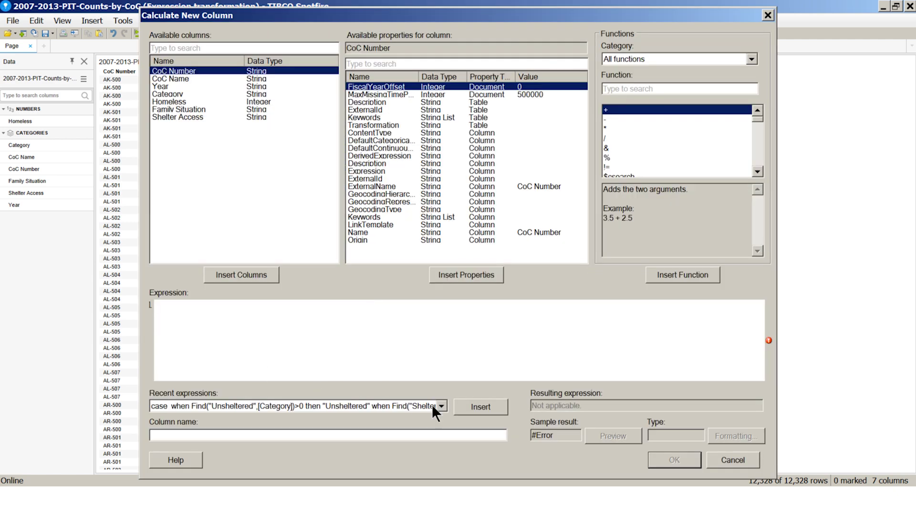
- Add a State column as Upper(Left([CoC Number],2)), apply the transformations, and widen Homeless
click(442, 405)
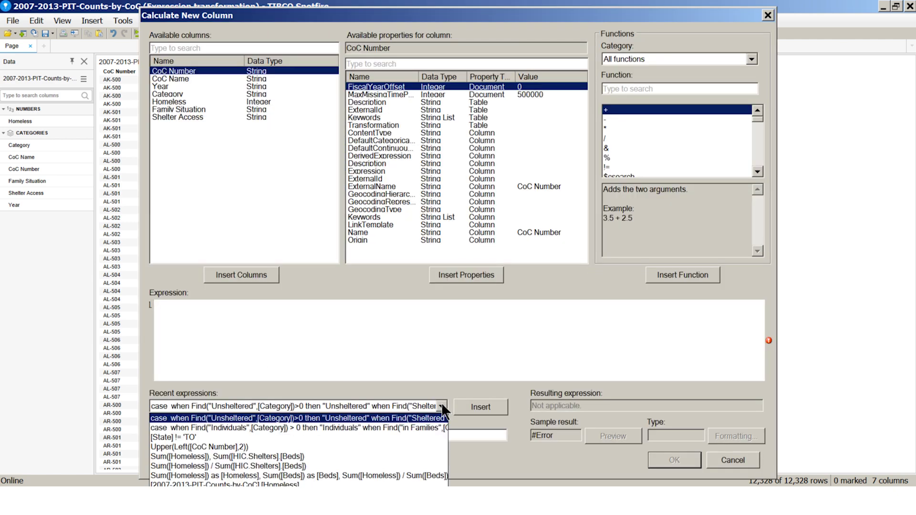
click(403, 446)
click(485, 406)
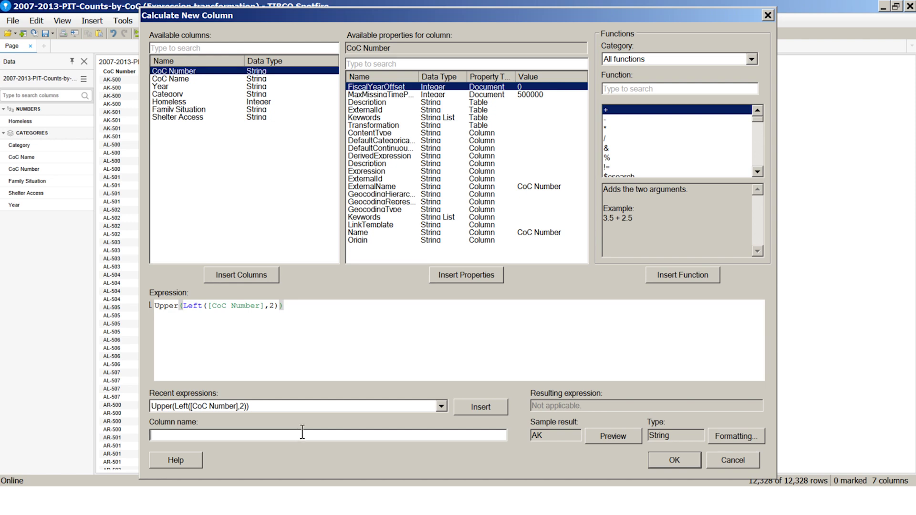
text(State)
click(662, 460)
click(534, 319)
drag(475, 71, 480, 71)
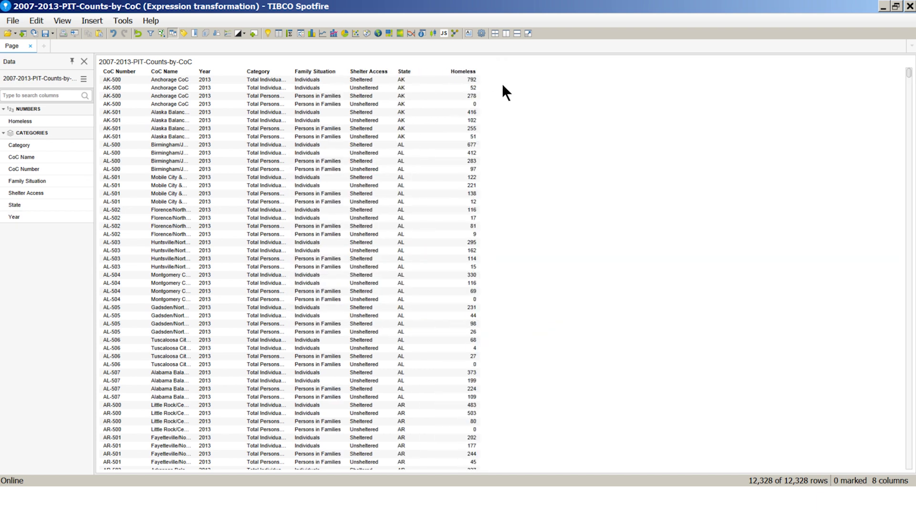
- Widen the Category column to show full names, then add a bar chart above the table
drag(290, 72, 341, 72)
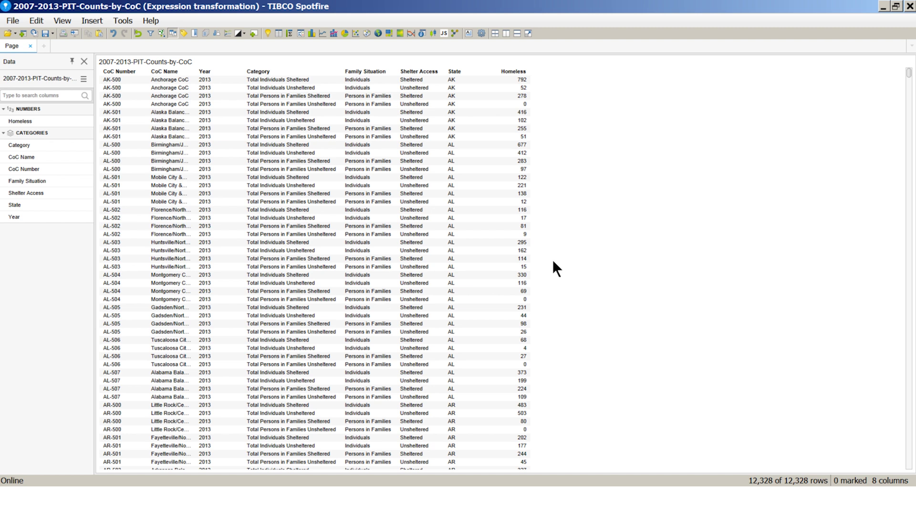
click(336, 34)
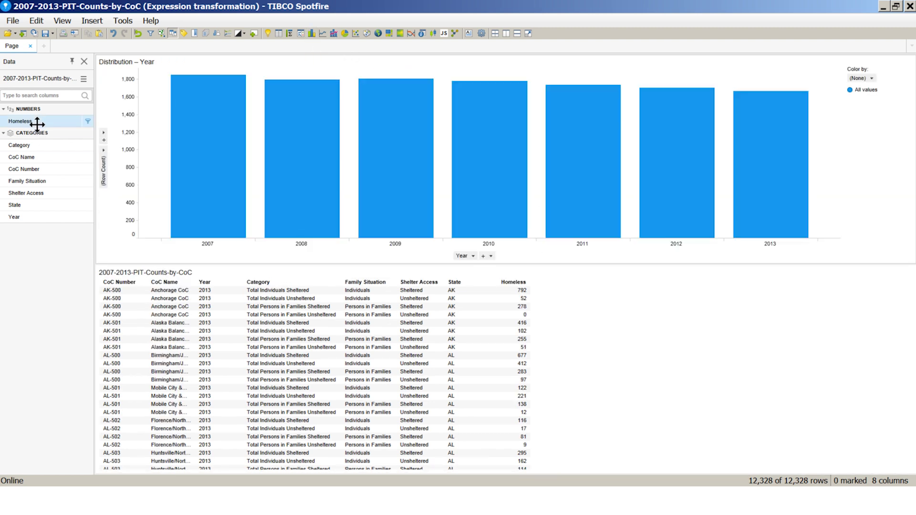
- Chart Sum(Homeless) per CoC Number filtered to State WA, marking the three 501 bars
drag(36, 171, 469, 257)
click(45, 124)
drag(45, 125, 103, 169)
click(88, 206)
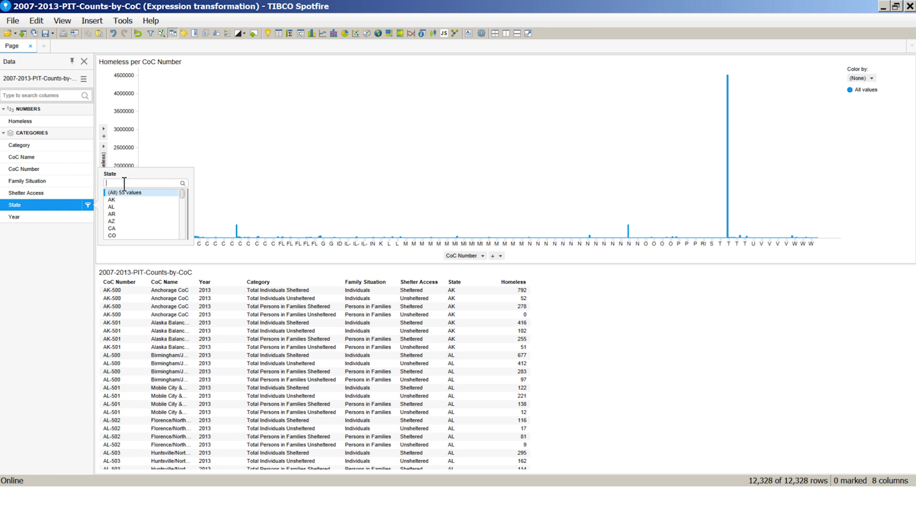
text(WA)
click(119, 200)
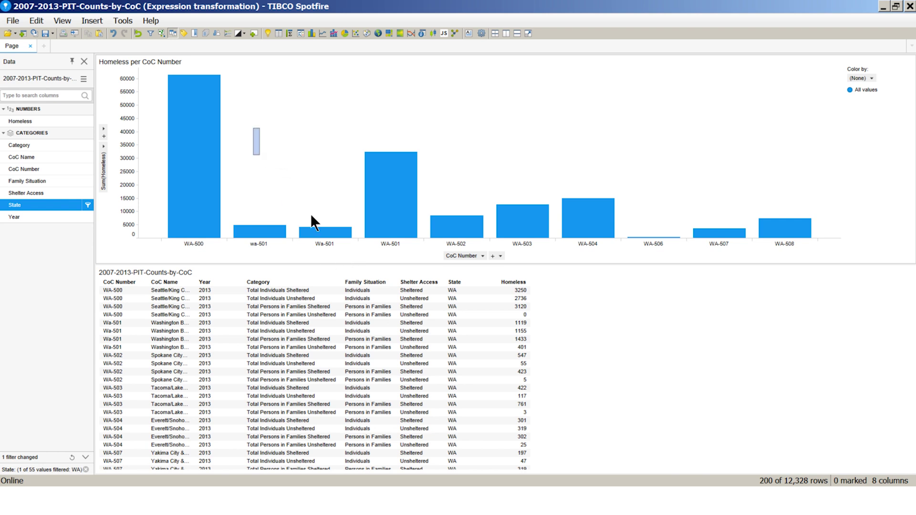
drag(311, 217, 389, 213)
- Group the marked wa-501, Wa-501 and WA-501 bars as WA-501, then restore down the window
right_click(384, 197)
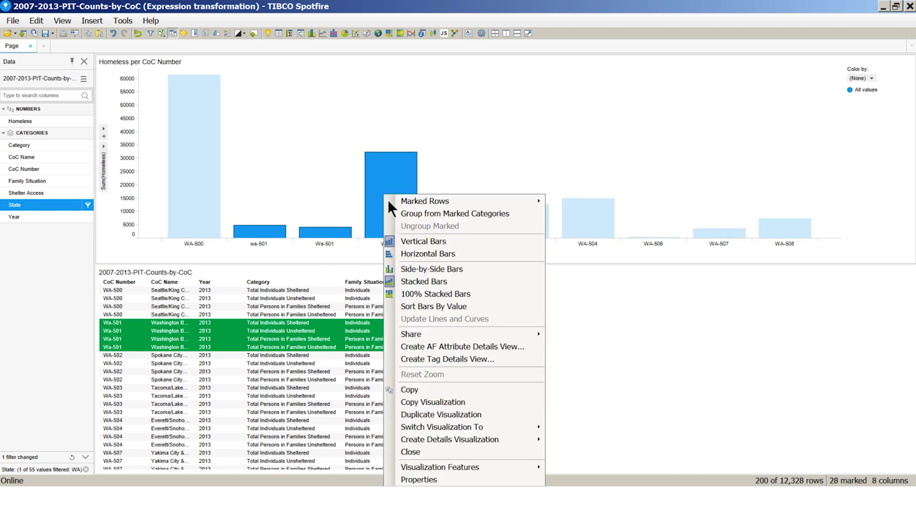
click(416, 213)
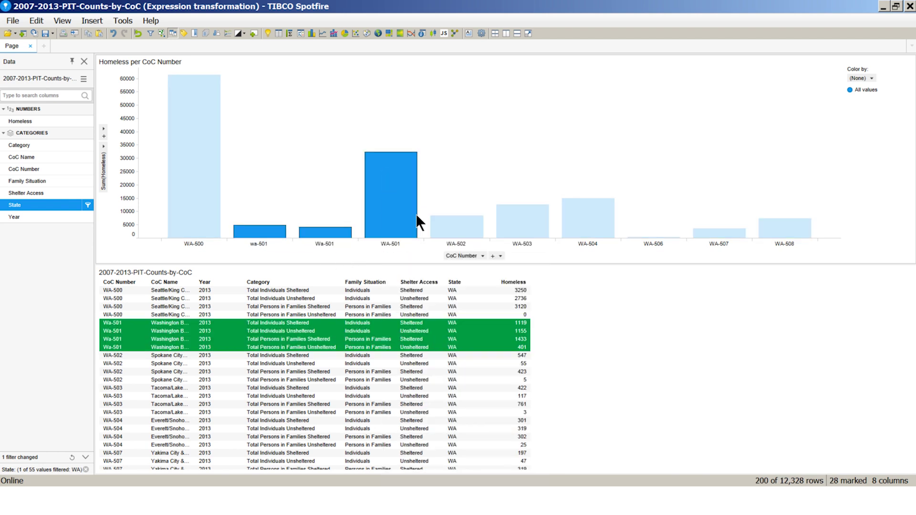
text(WA)
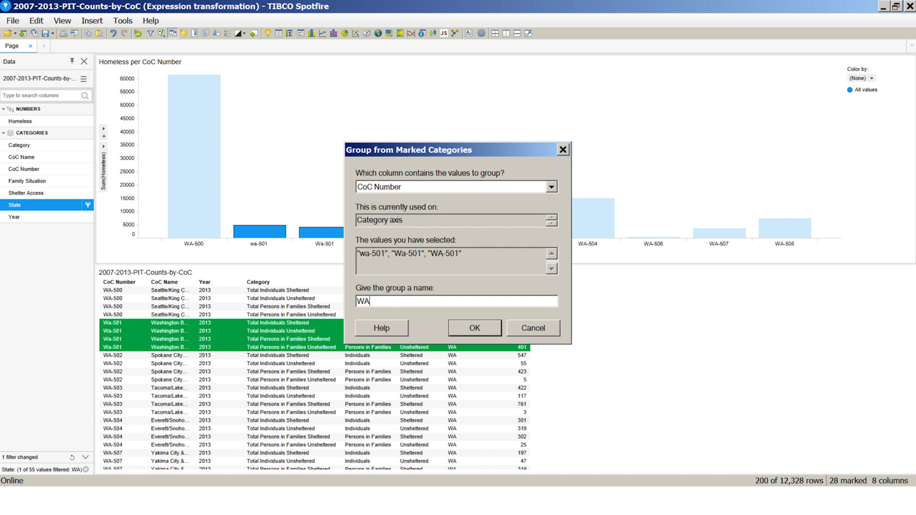
text(-501)
key(Return)
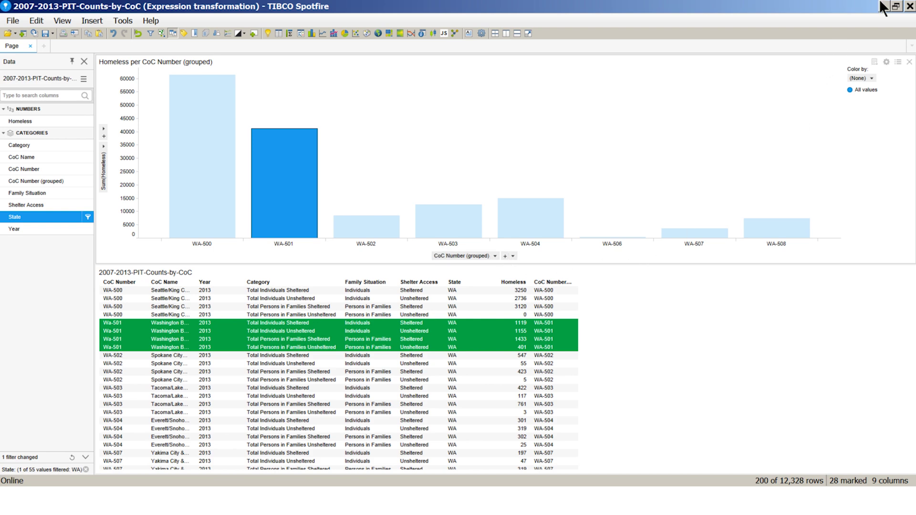
click(896, 7)
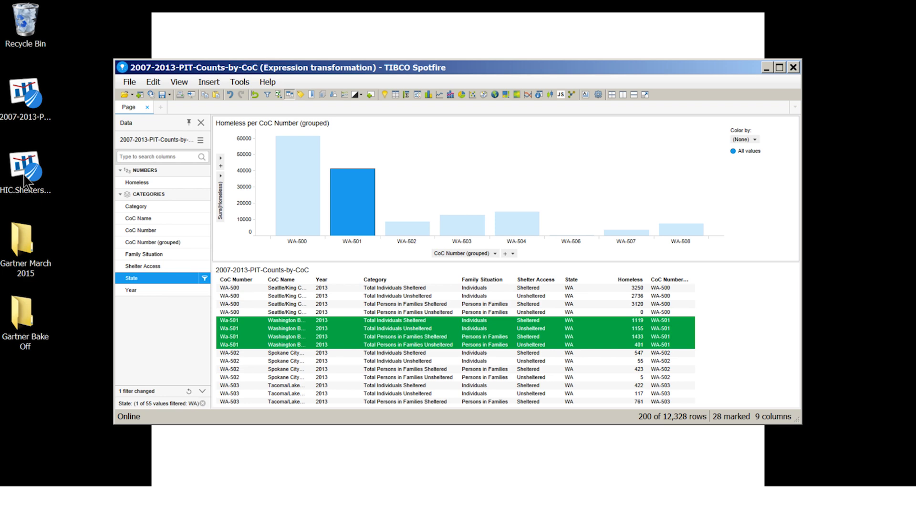
- Import Sheet1 of the HIC.Shelters workbook by dragging it into Spotfire from the desktop
drag(23, 176, 430, 211)
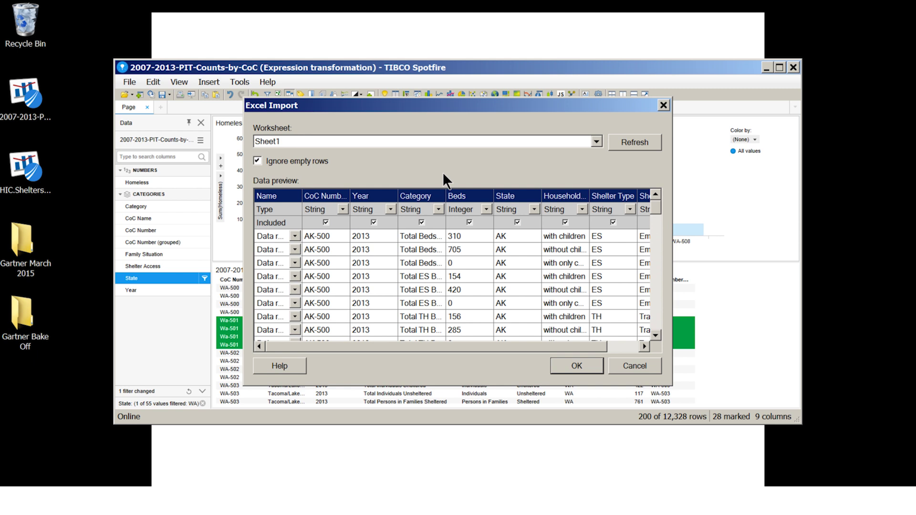
click(582, 363)
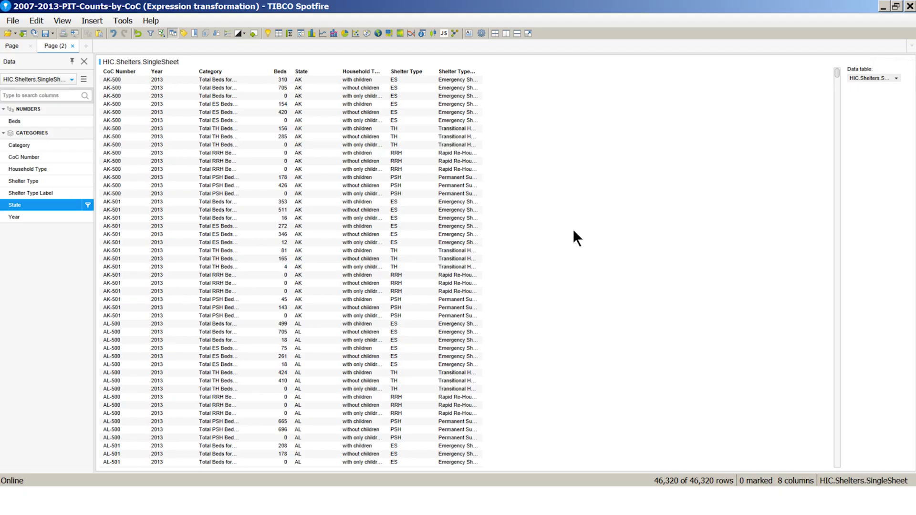
- Switch the HIC table to a bar chart of Sum(Beds) per State
right_click(542, 209)
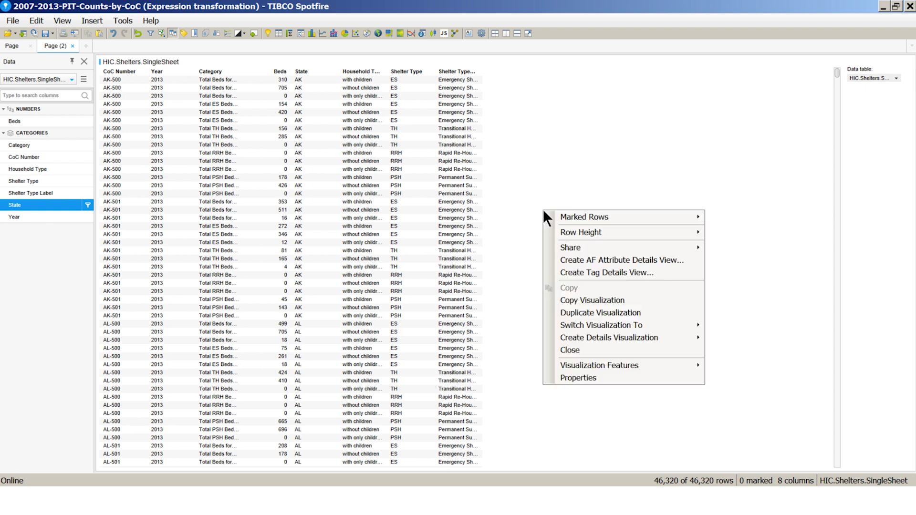
mouse_move(633, 322)
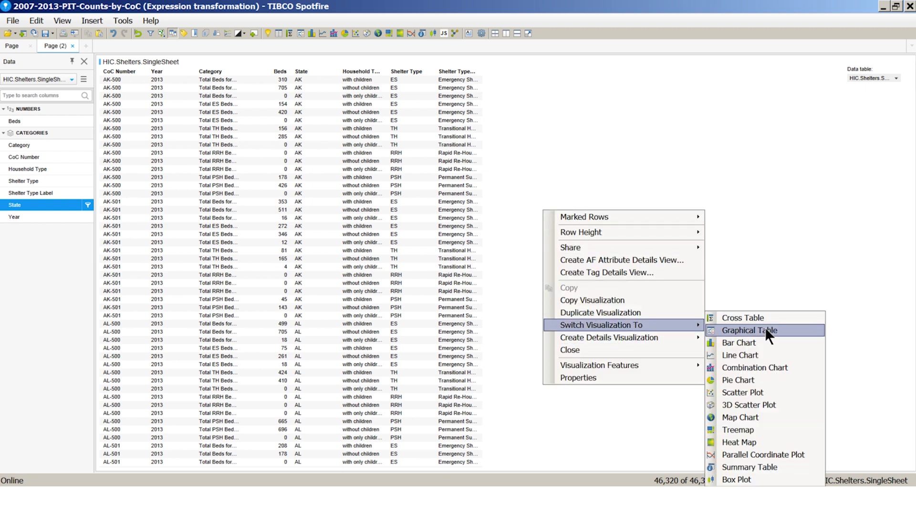
click(760, 342)
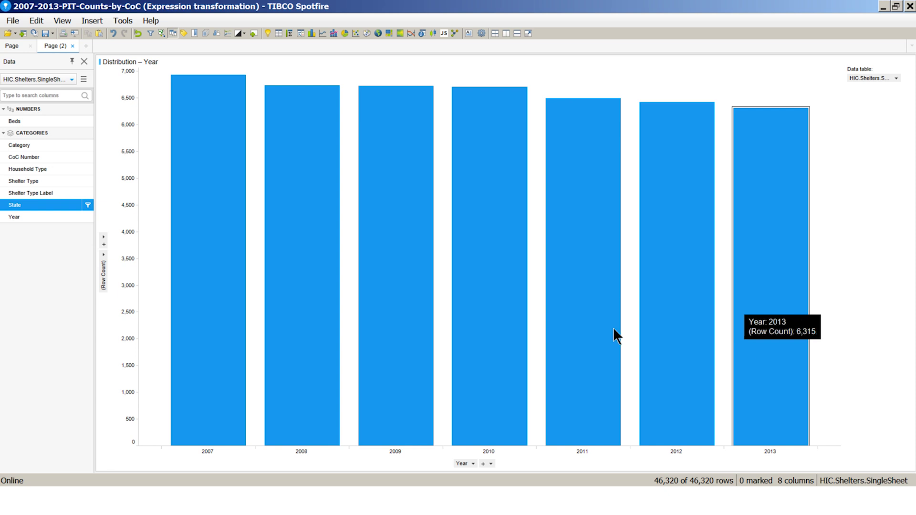
drag(61, 202, 462, 466)
drag(19, 120, 104, 269)
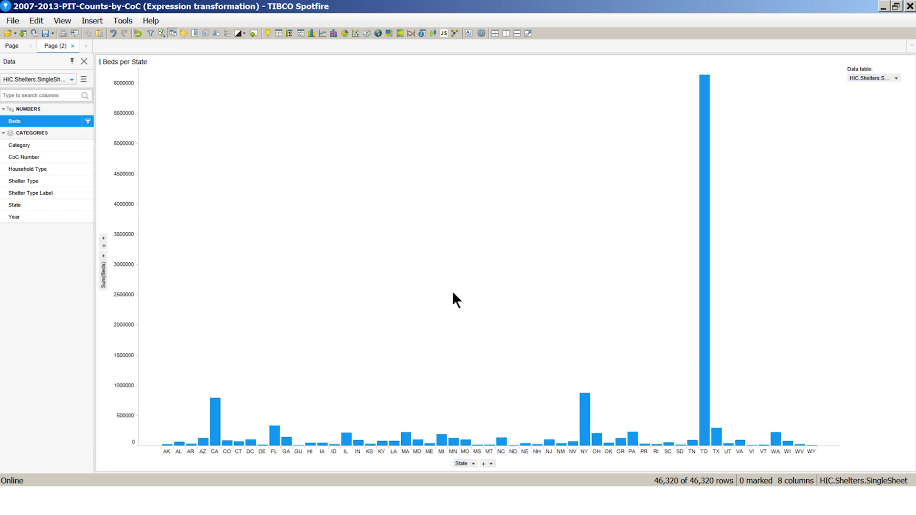
- Sort the bars by value and display them side by side
right_click(456, 267)
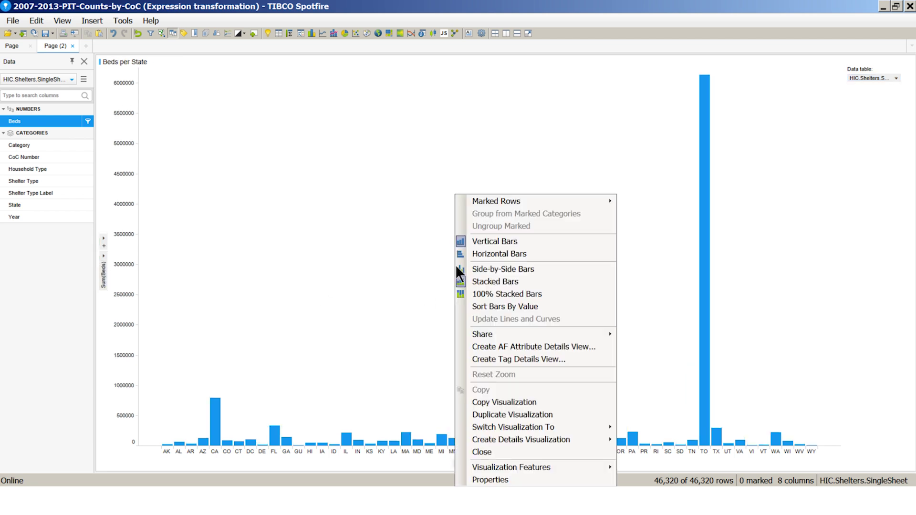
click(525, 306)
right_click(466, 246)
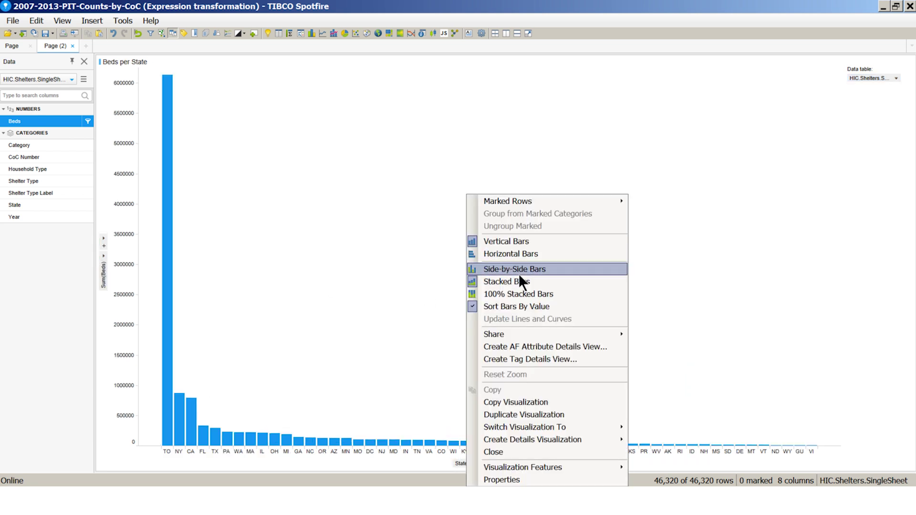
click(519, 268)
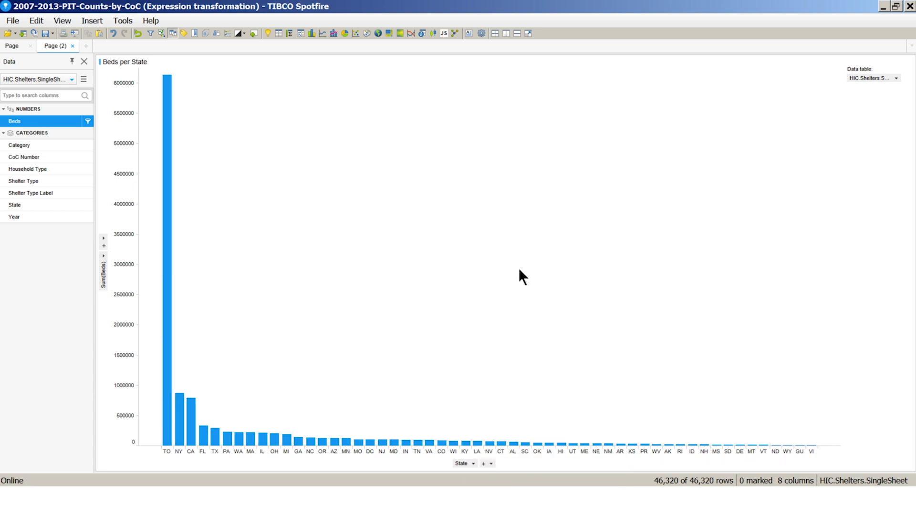
- Add Homeless from the 2007-2013-PIT-Counts-by-CoC table beside Beds on the value axis
click(70, 79)
click(60, 95)
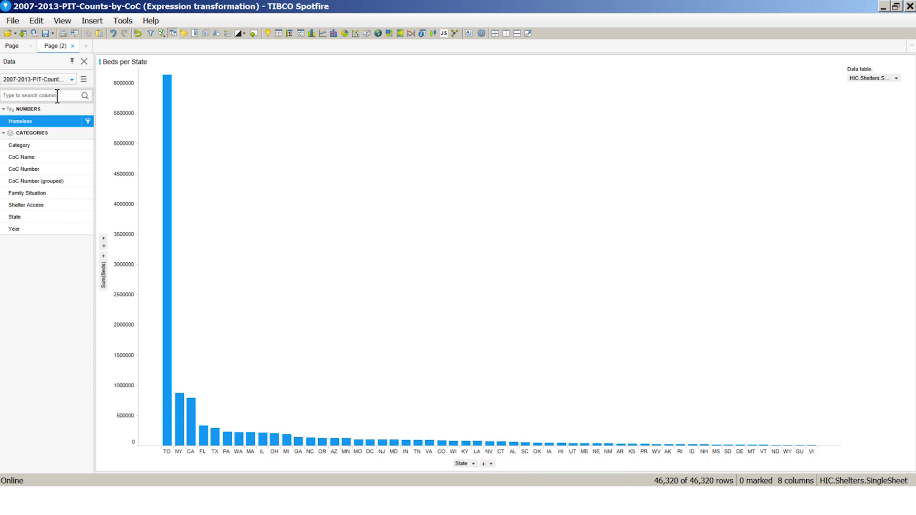
drag(31, 120, 95, 217)
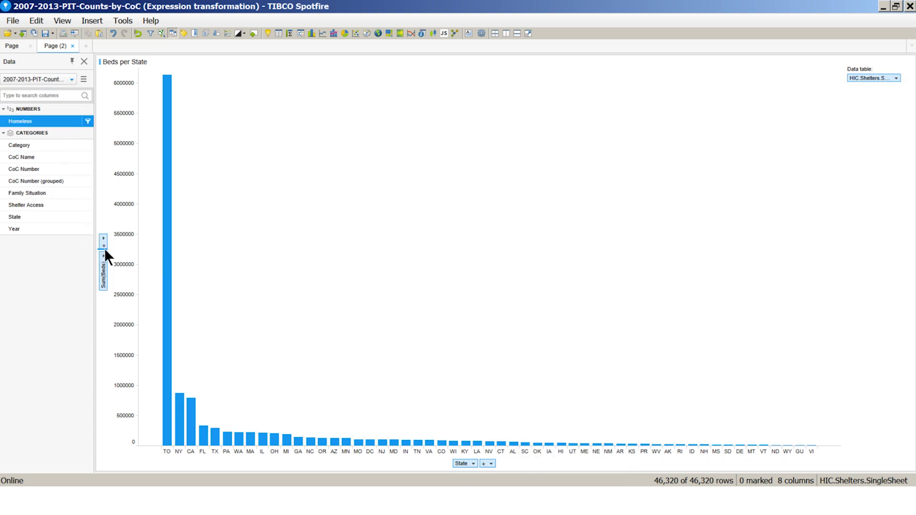
drag(105, 251, 104, 249)
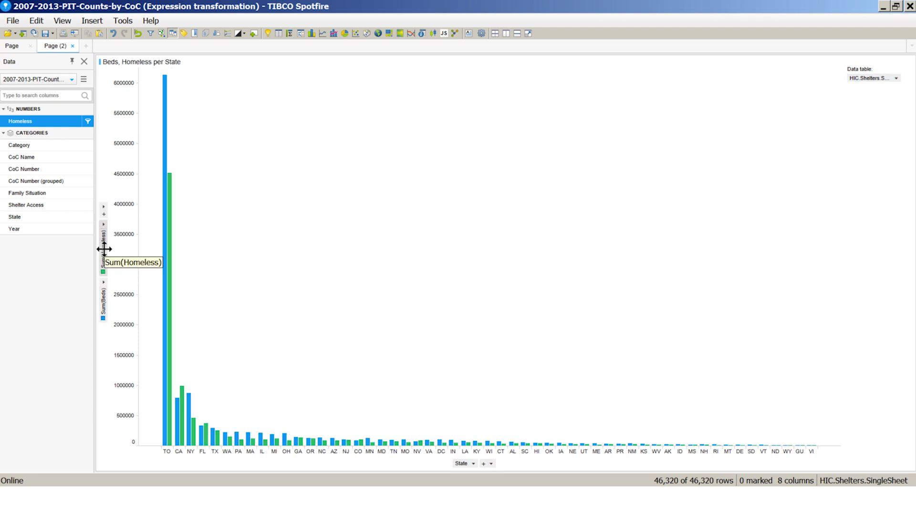